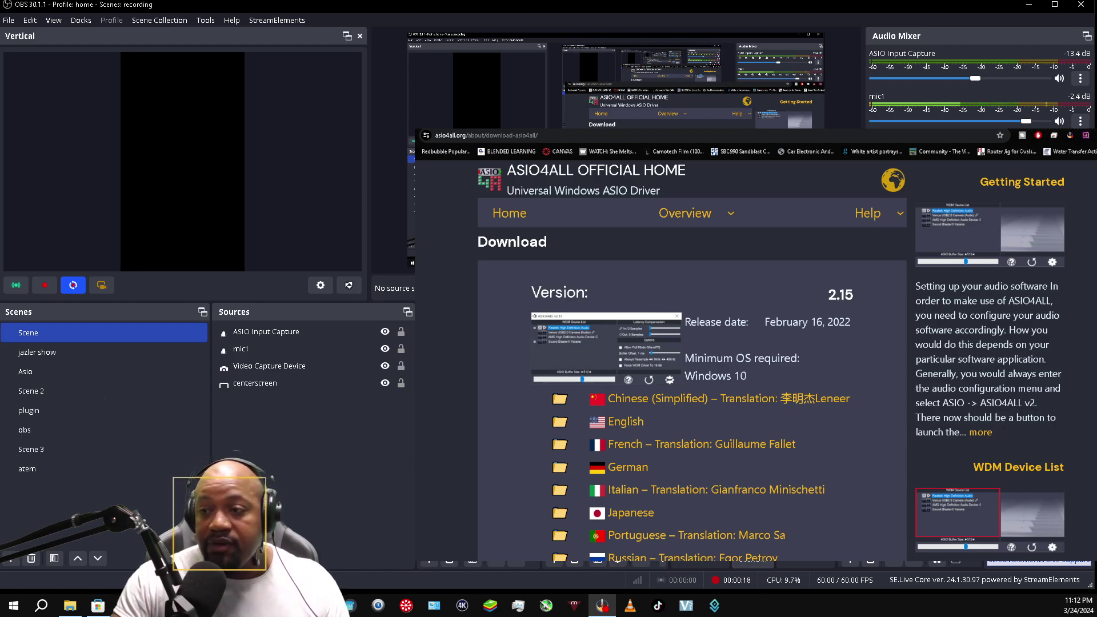
Bring the OBS Studio window to the front of the phone screen mirror.
click(926, 562)
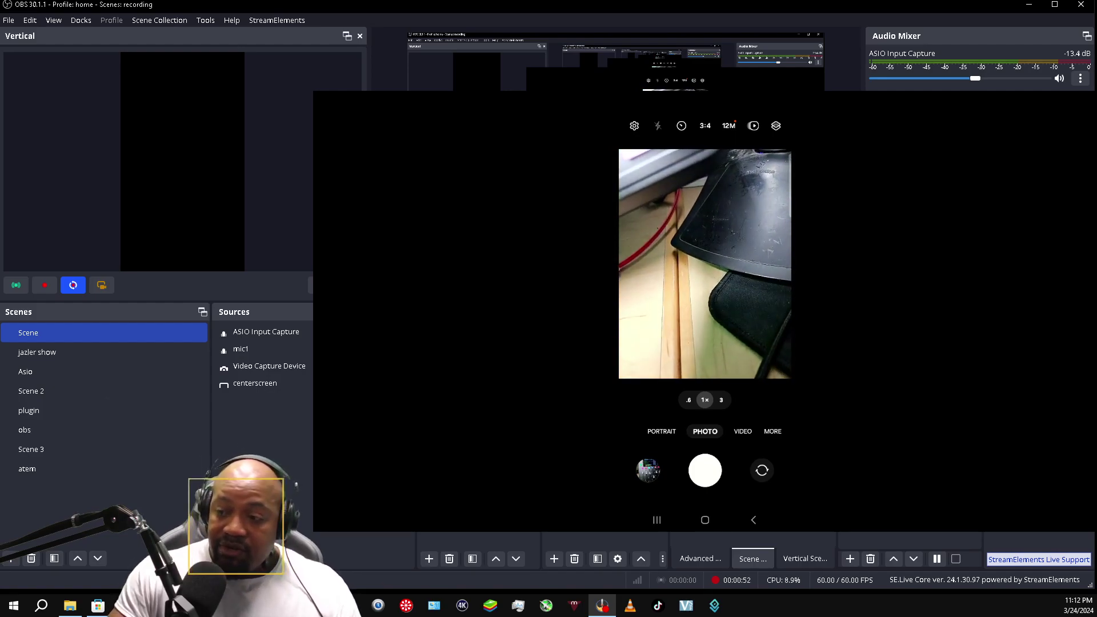
click(932, 568)
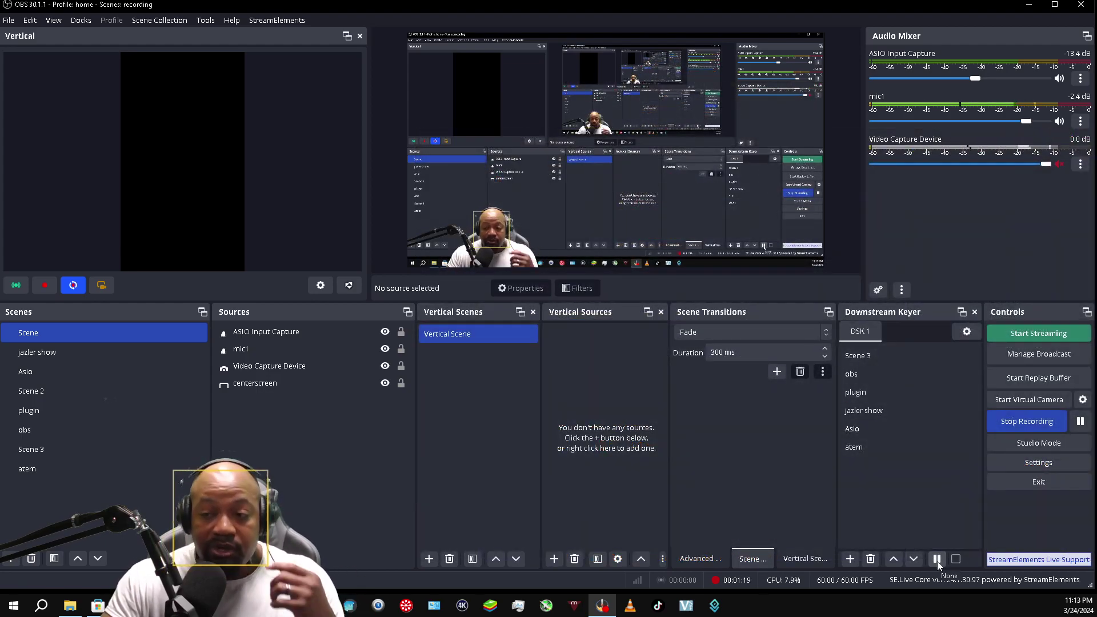
Delete the ASIO Input Capture source from the scene and confirm the removal.
click(306, 387)
click(249, 333)
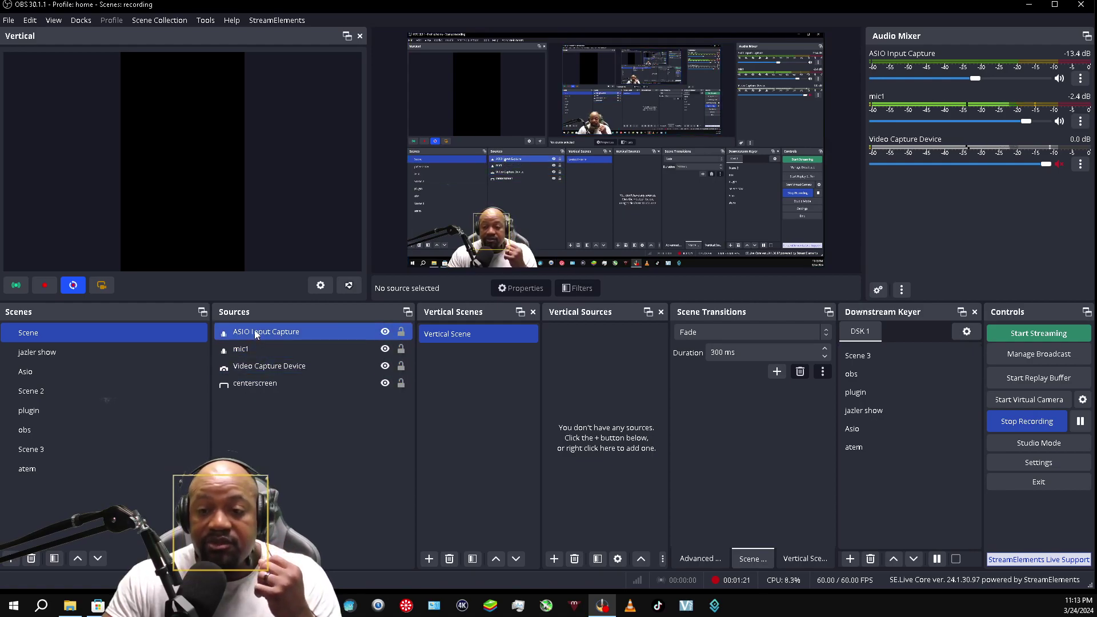
click(249, 383)
click(257, 334)
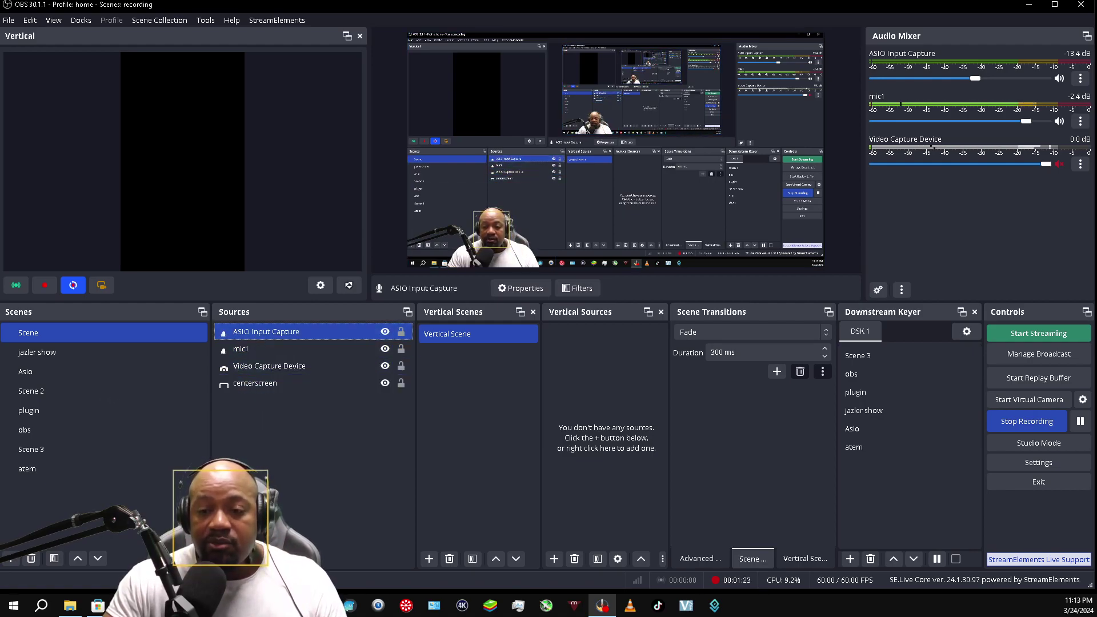
key(Delete)
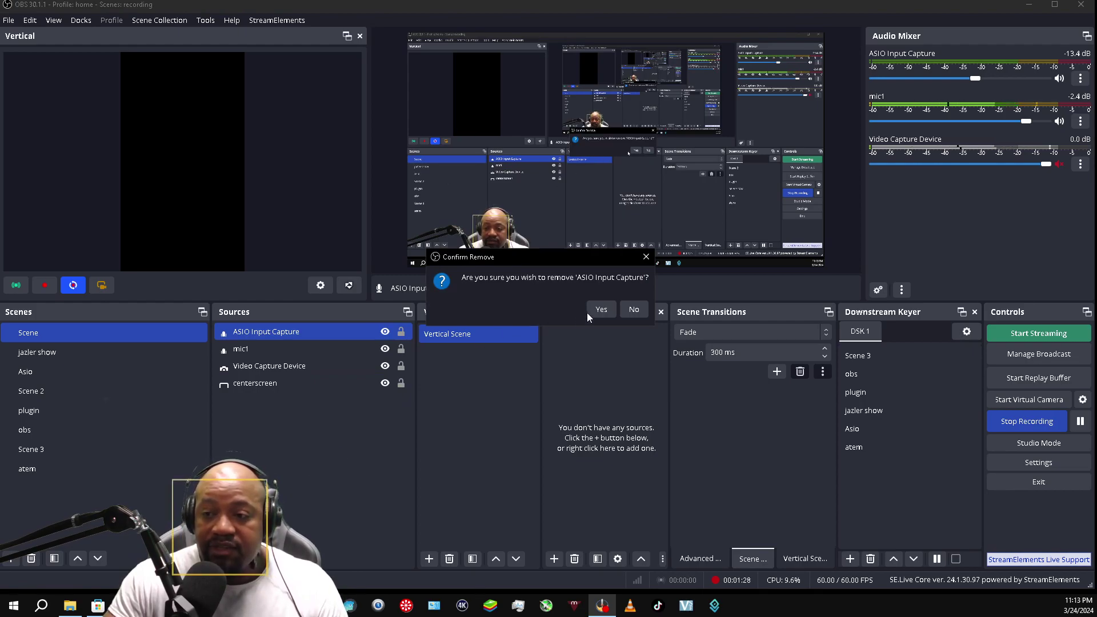
click(601, 309)
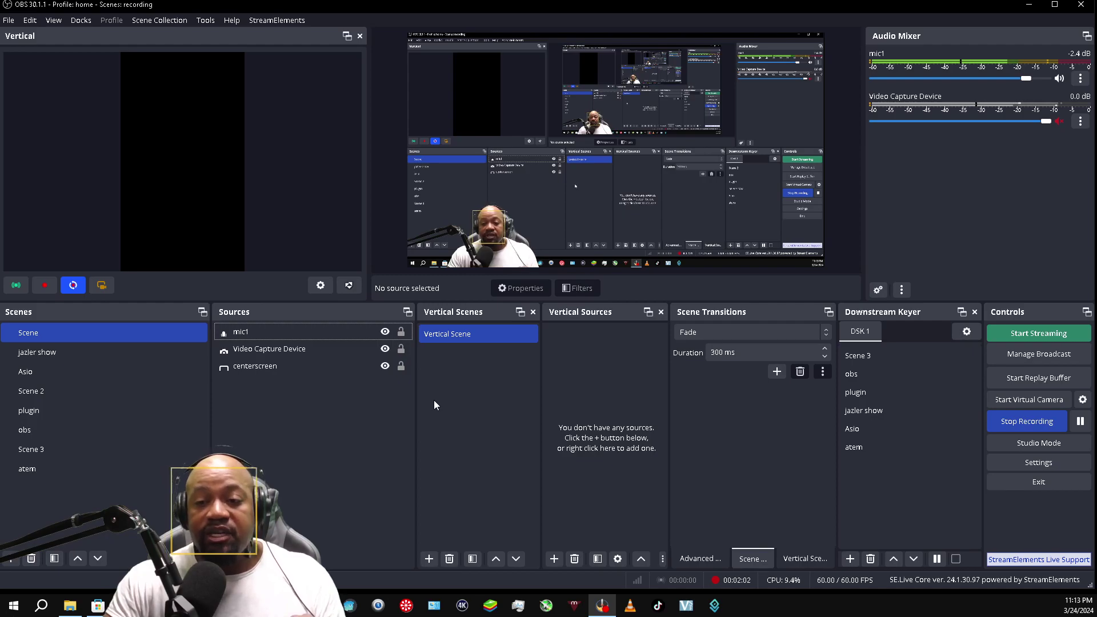
Create an ASIO Input Capture source named 'bluetooth' via the Sources + menu.
click(229, 558)
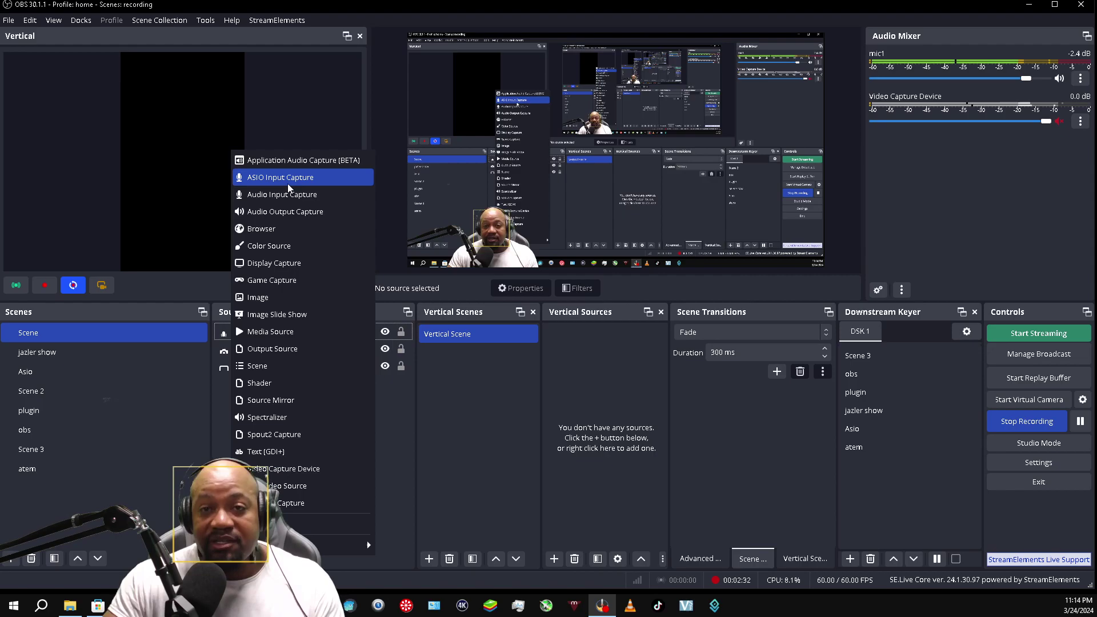
key(Escape)
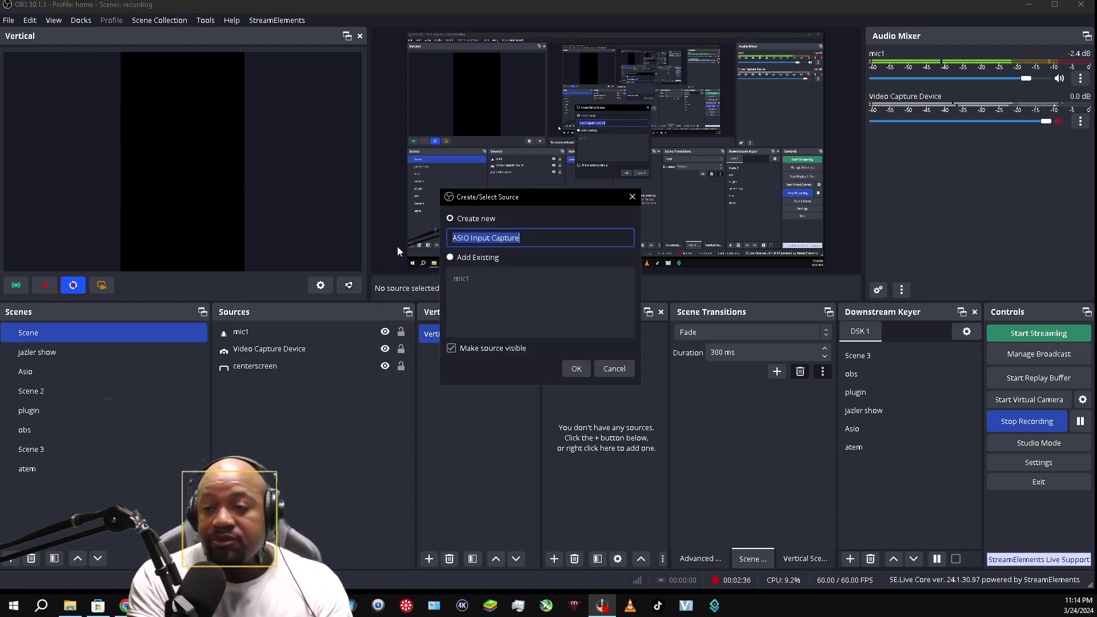
text(blu)
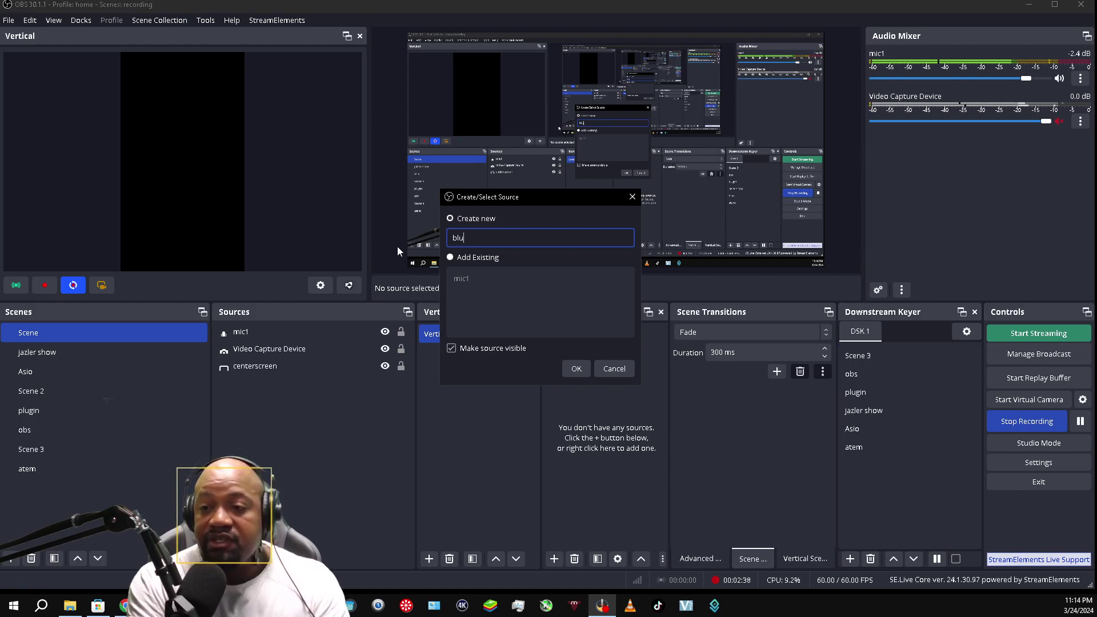
text(etooth)
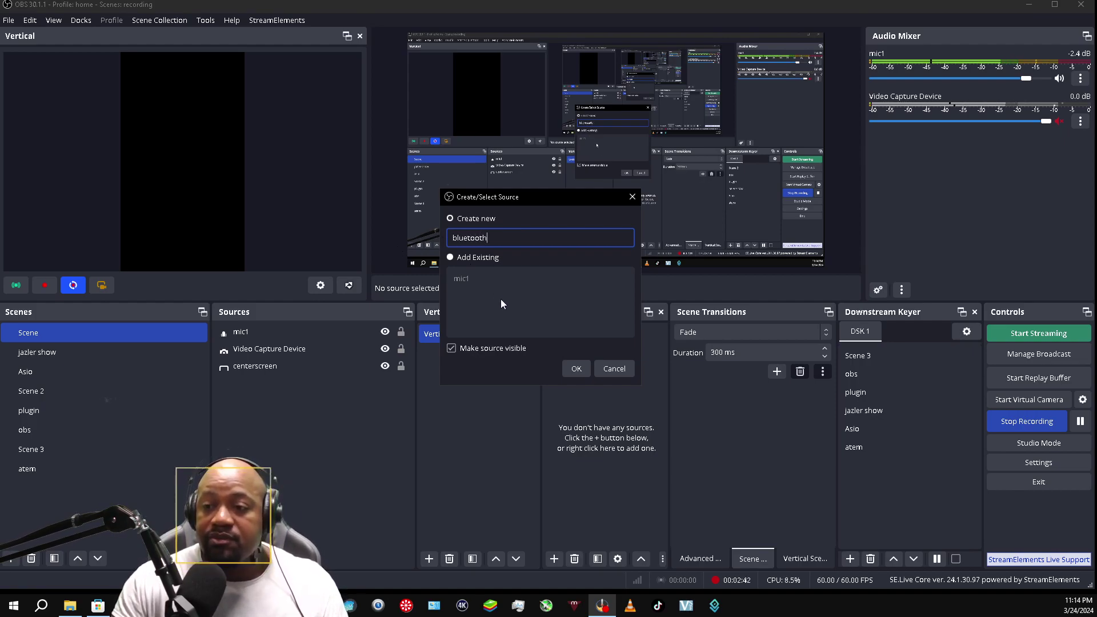
click(567, 372)
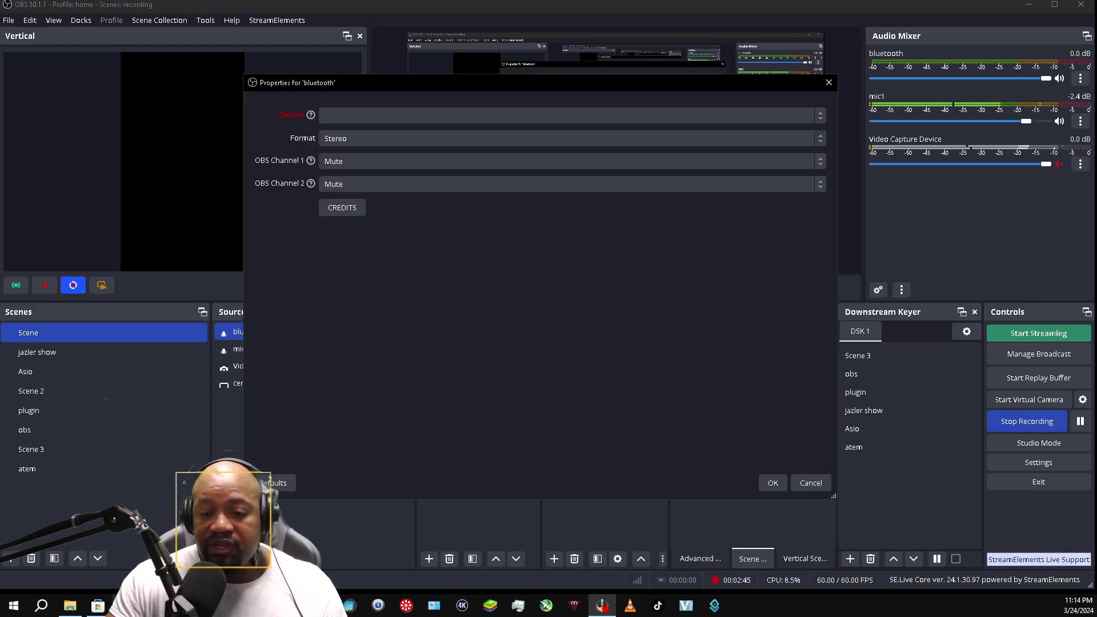
Review the RODEcaster multitrack USB guide video in Chrome, then return to OBS.
click(98, 606)
click(159, 540)
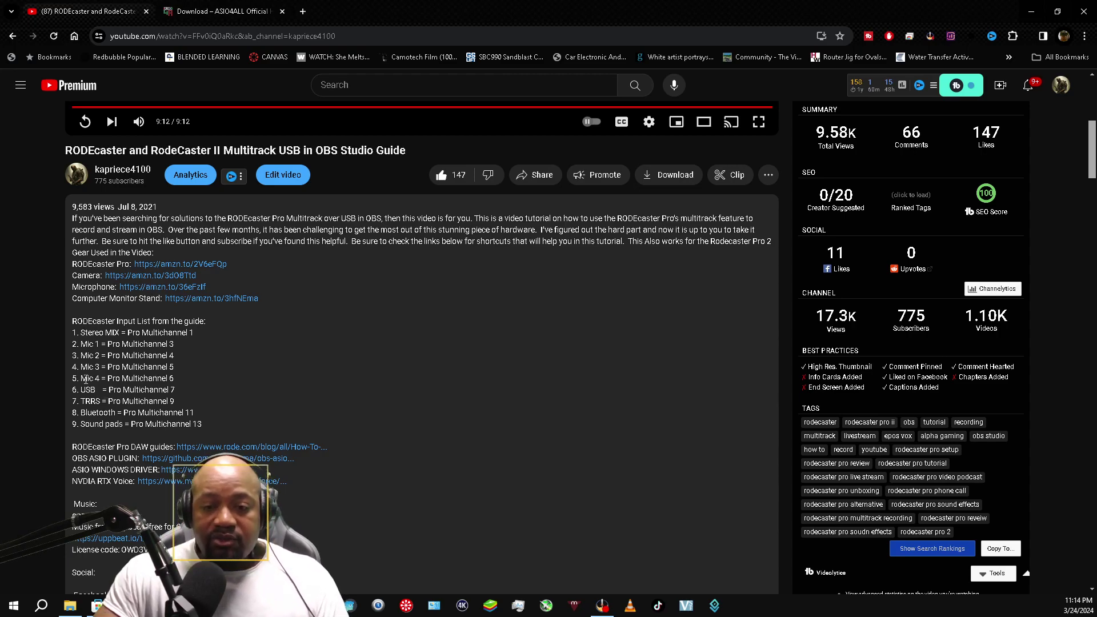
click(1033, 18)
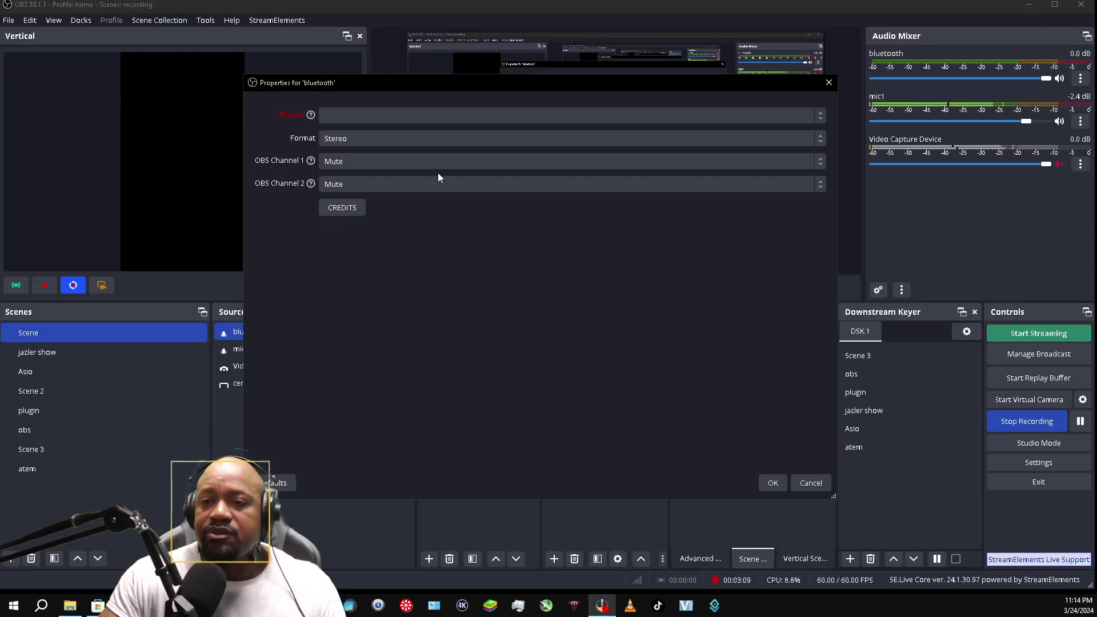
Set Device to ASIO4ALL v2 and route OBS channels 1 and 2 to Pro II Main Multitrack 8.
click(430, 118)
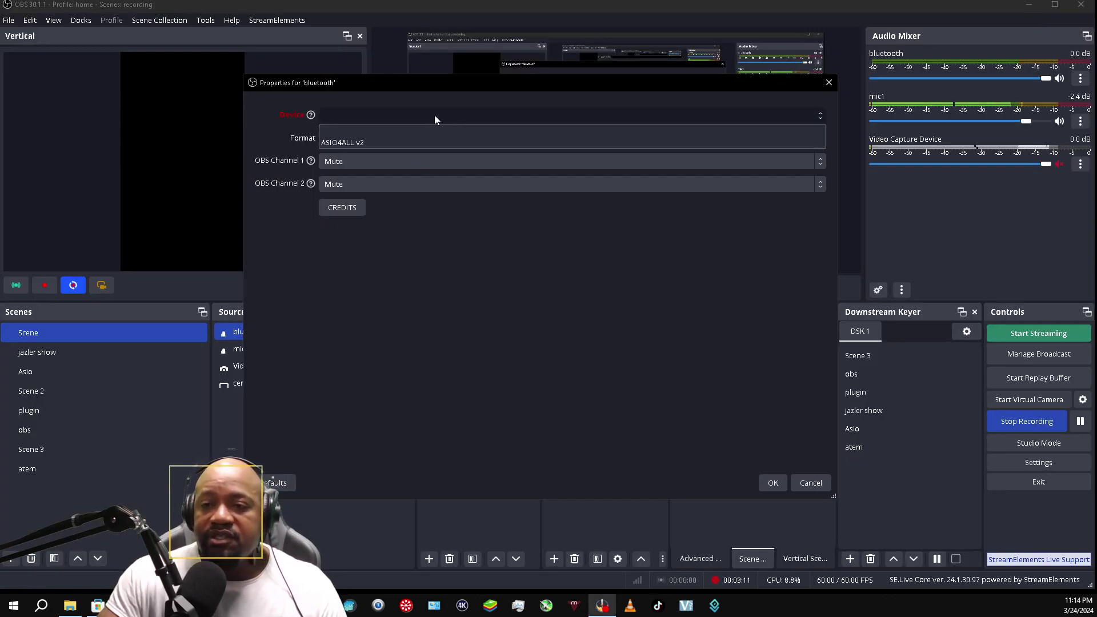
click(383, 137)
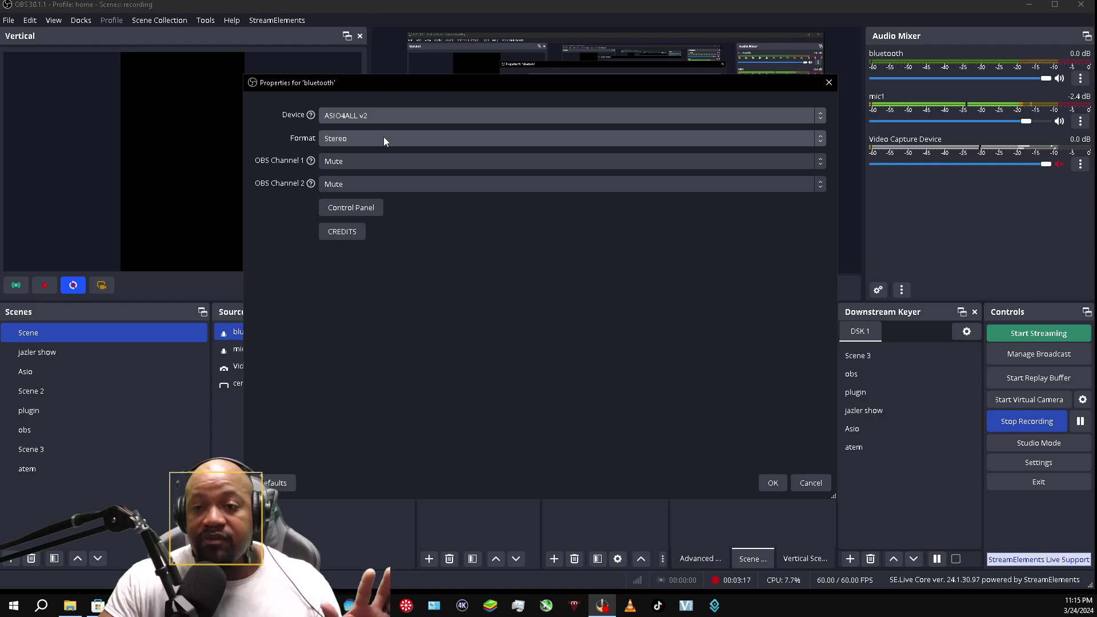
click(351, 156)
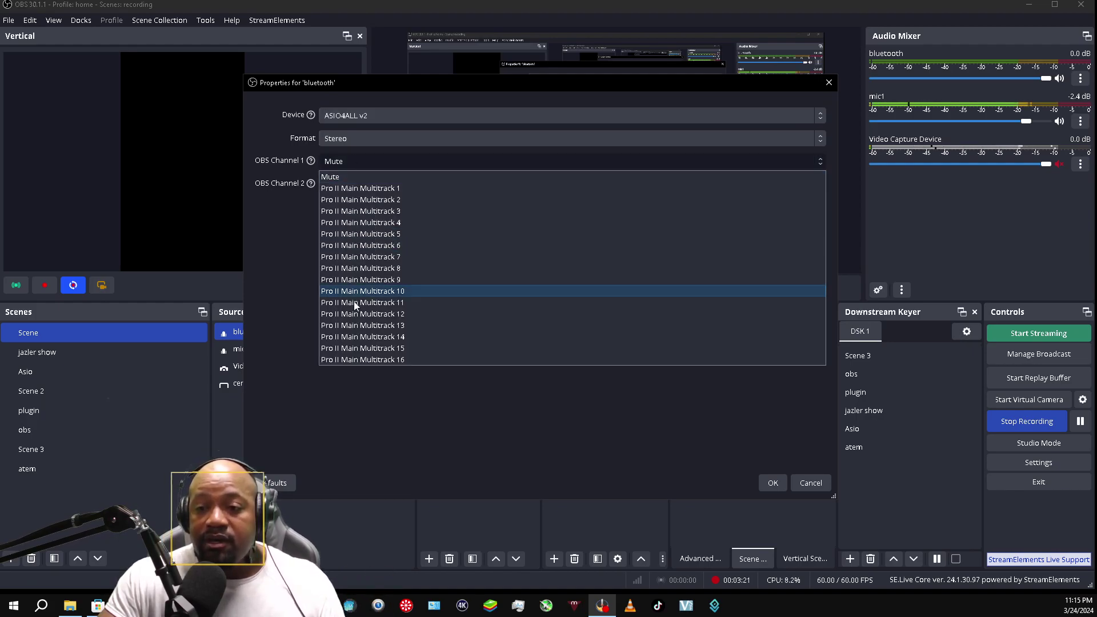
click(369, 268)
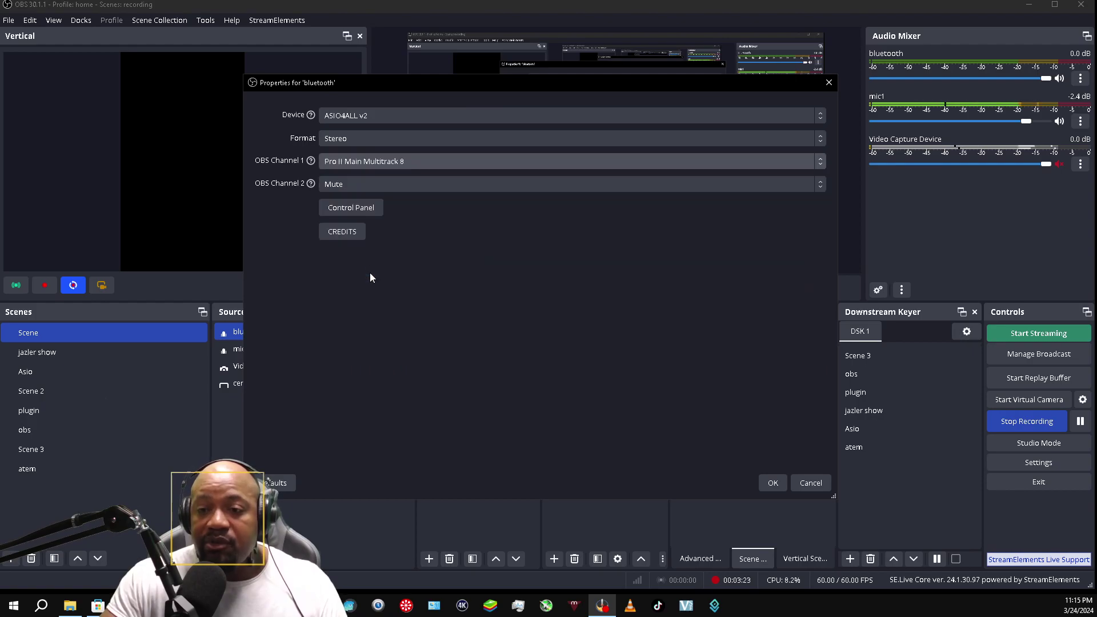
click(346, 189)
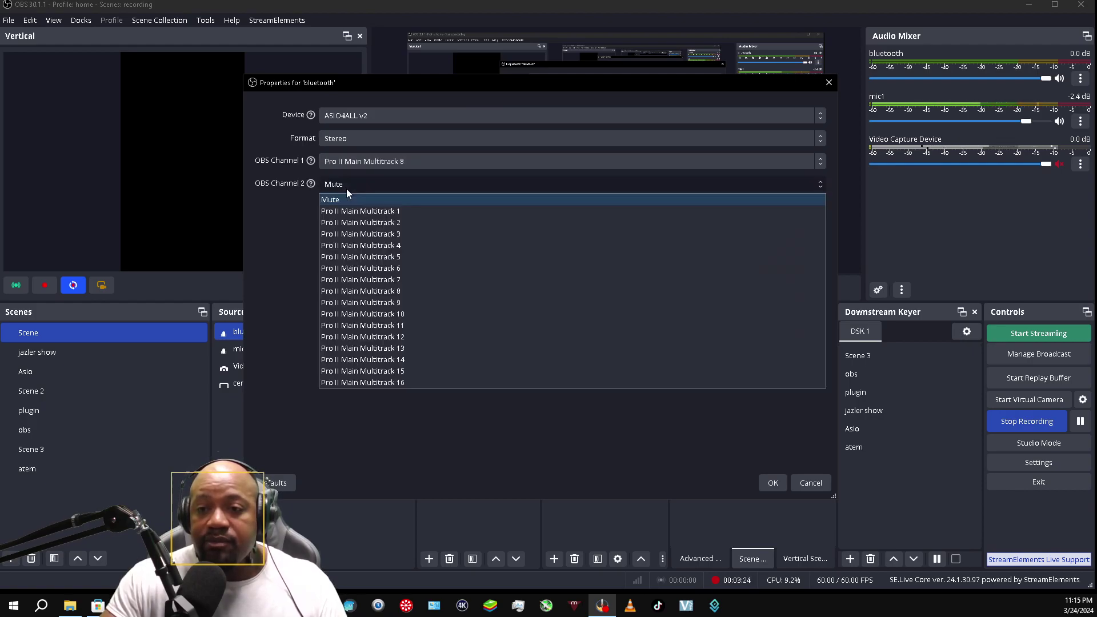
click(351, 291)
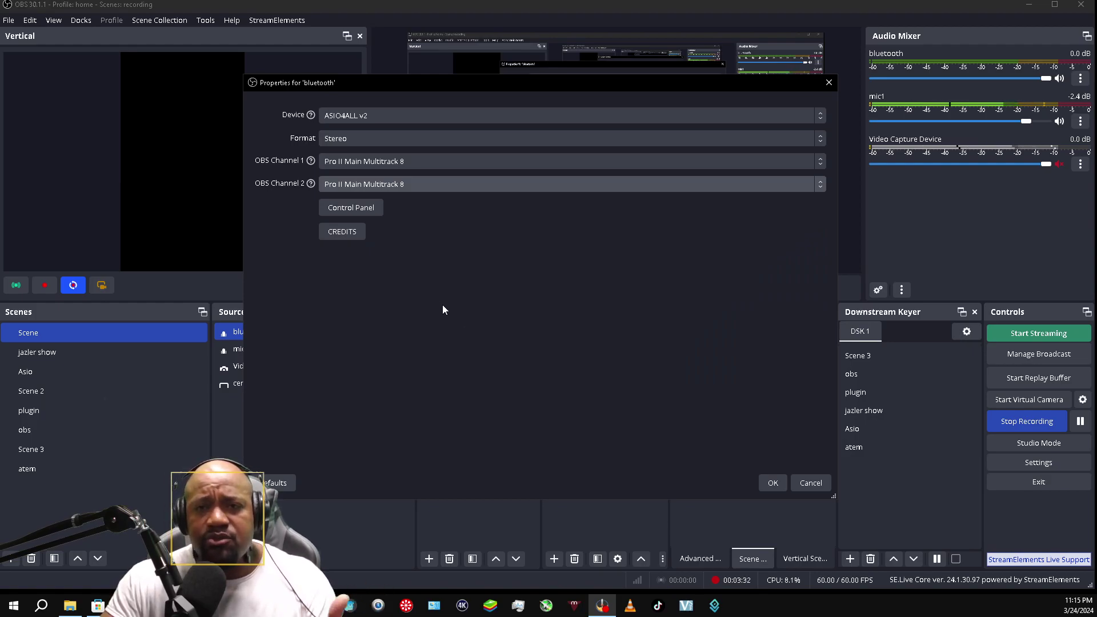
Confirm the 'bluetooth' properties dialog with OK.
click(774, 483)
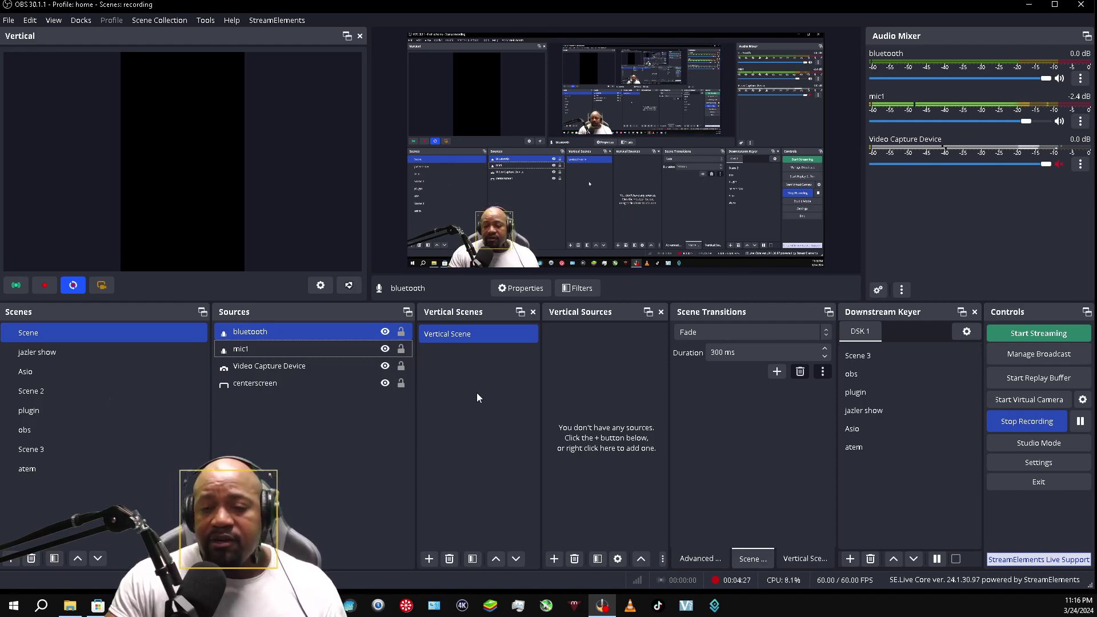
ctrl+click(308, 387)
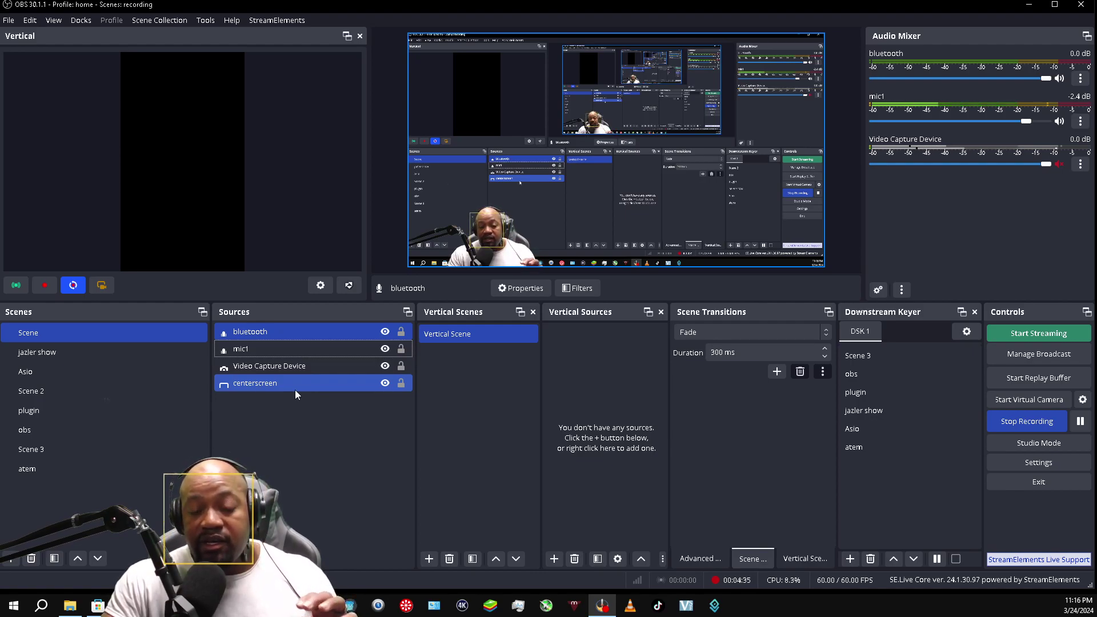
ctrl+click(295, 390)
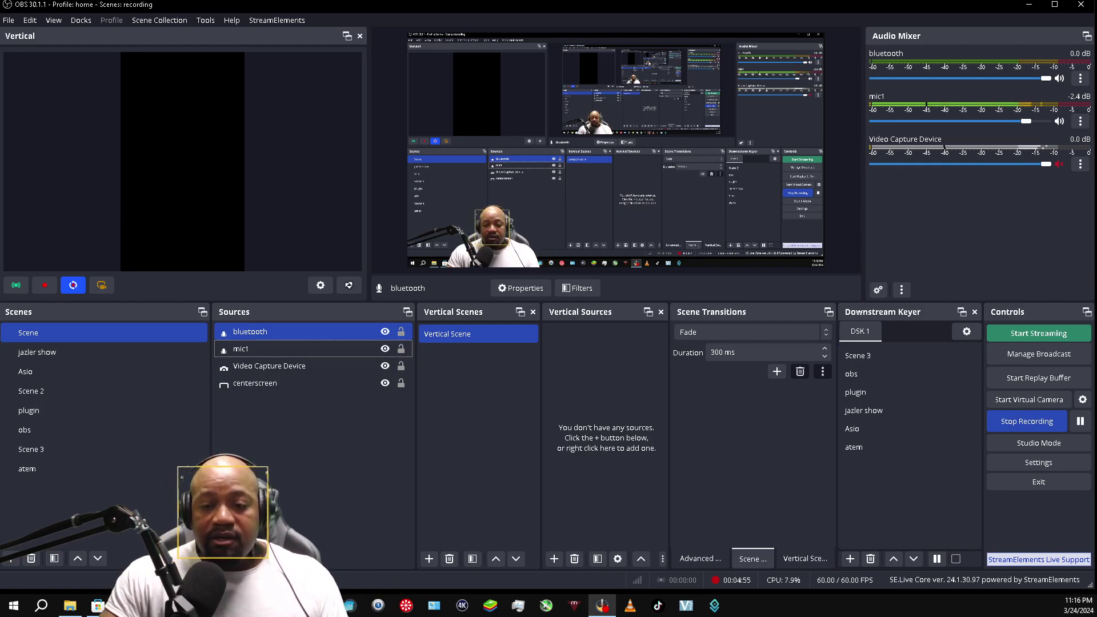
Choose ASIO Input Capture from the Add Source menu for the new 'sound pads' source.
click(225, 558)
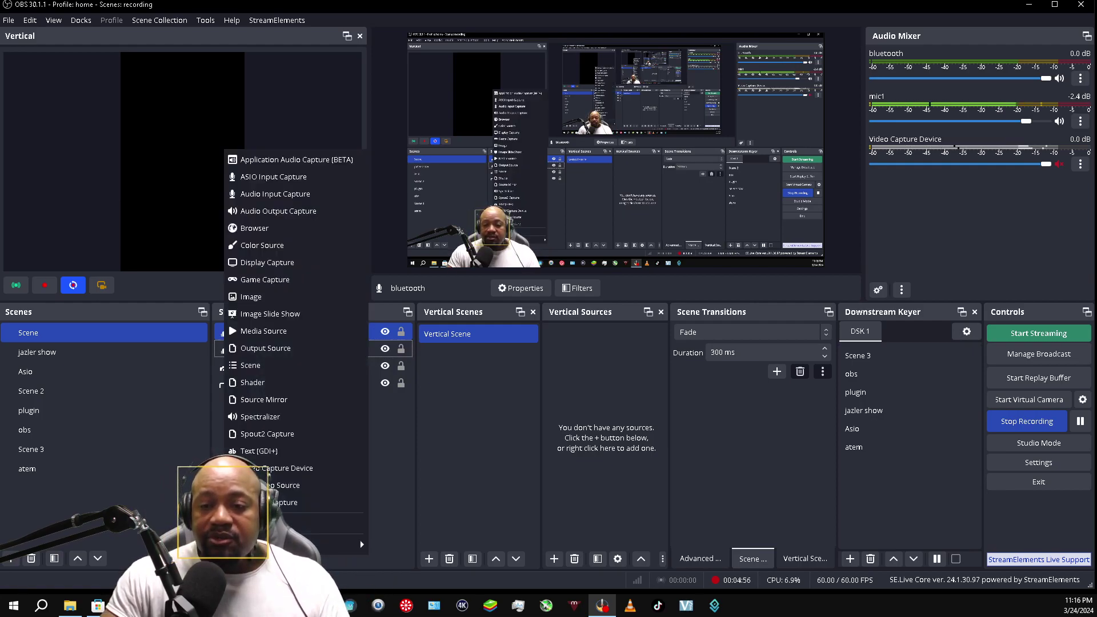
click(268, 182)
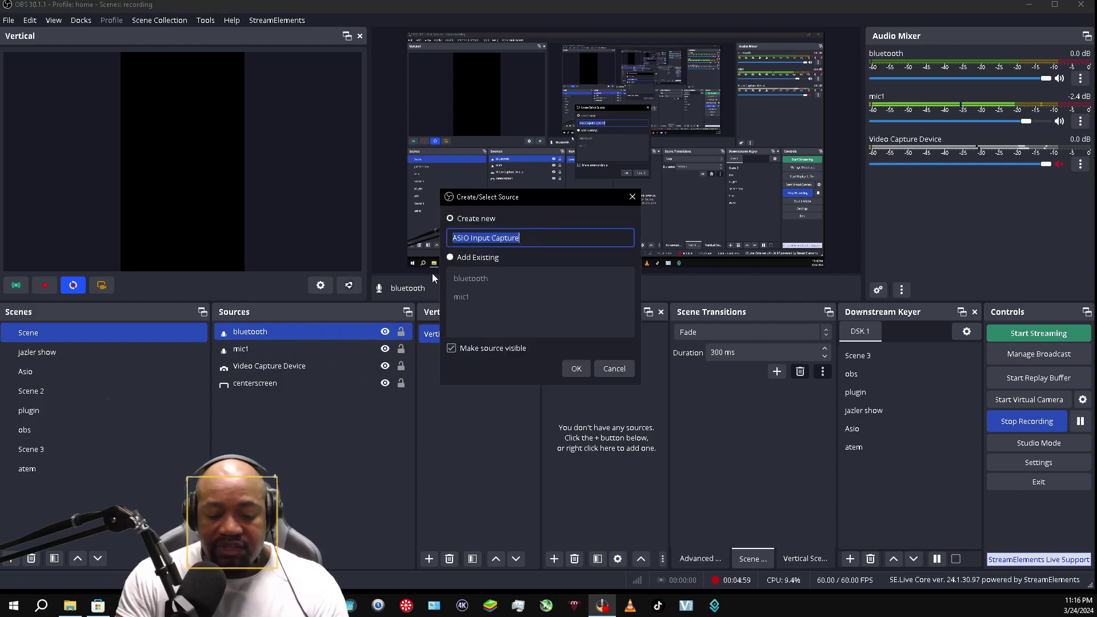
text(sound pa)
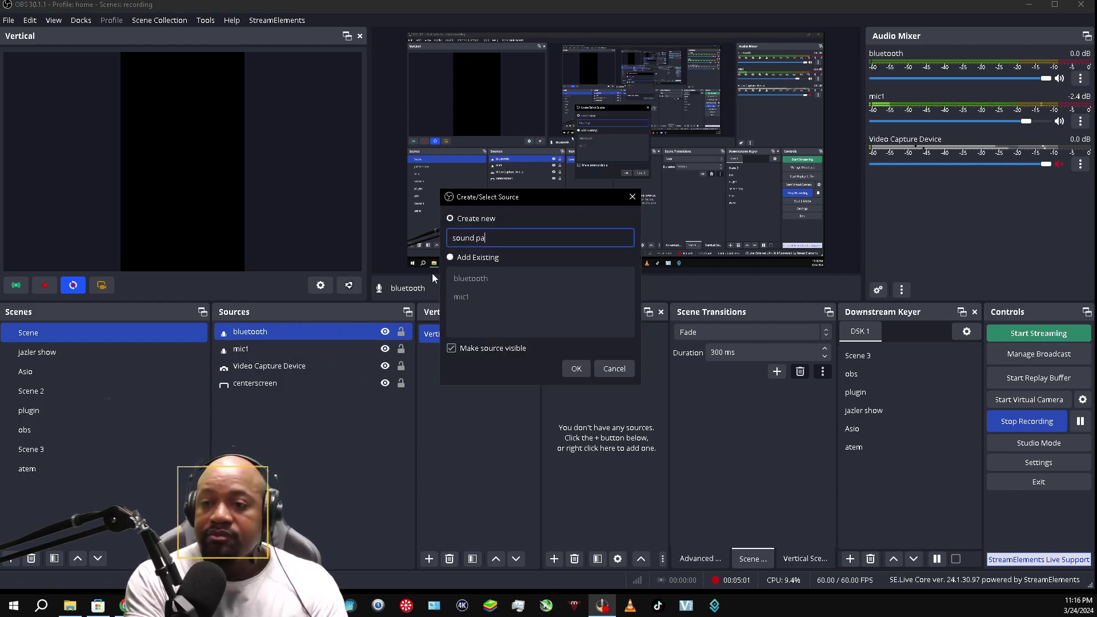
text(ds)
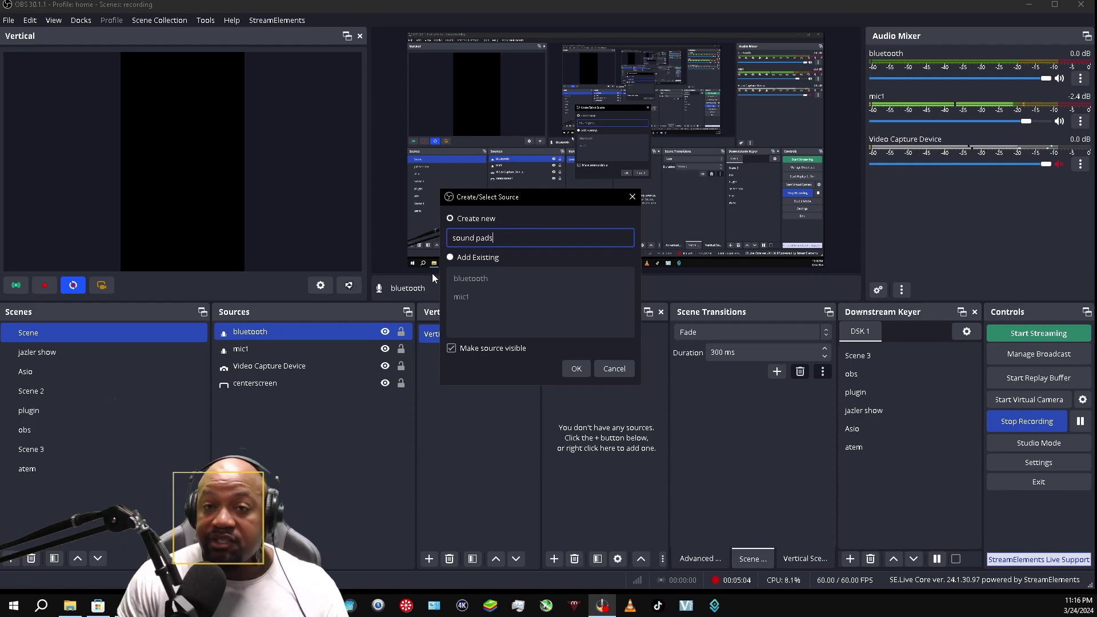
Confirm the 'sound pads' name, use ASIO4ALL v2, send channel 1 to Multitrack 9, set channel 2, apply.
key(Return)
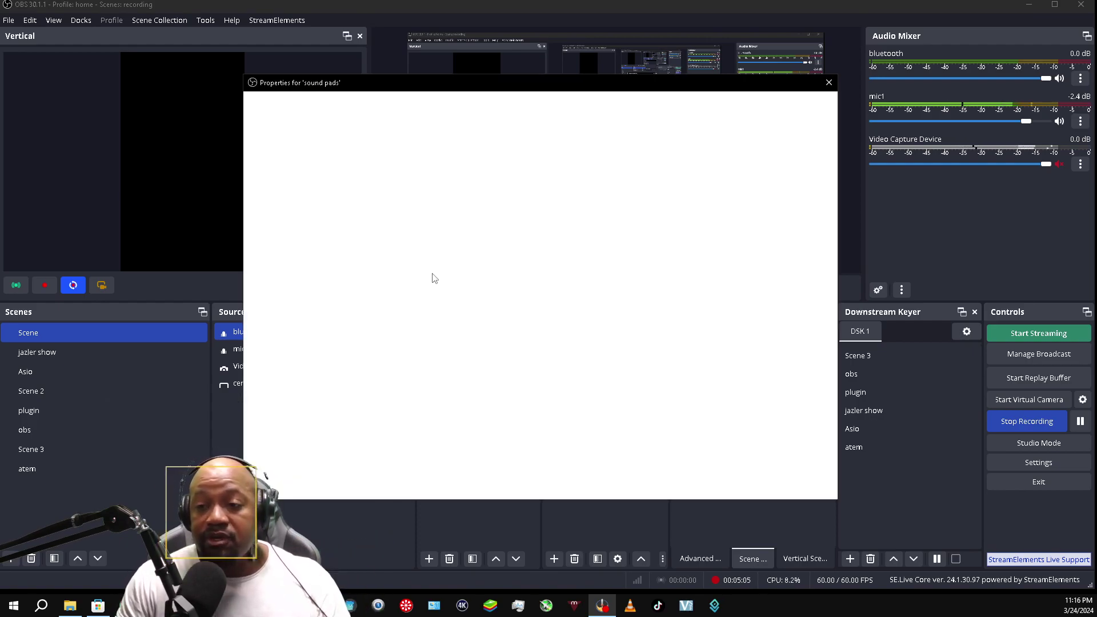
click(457, 113)
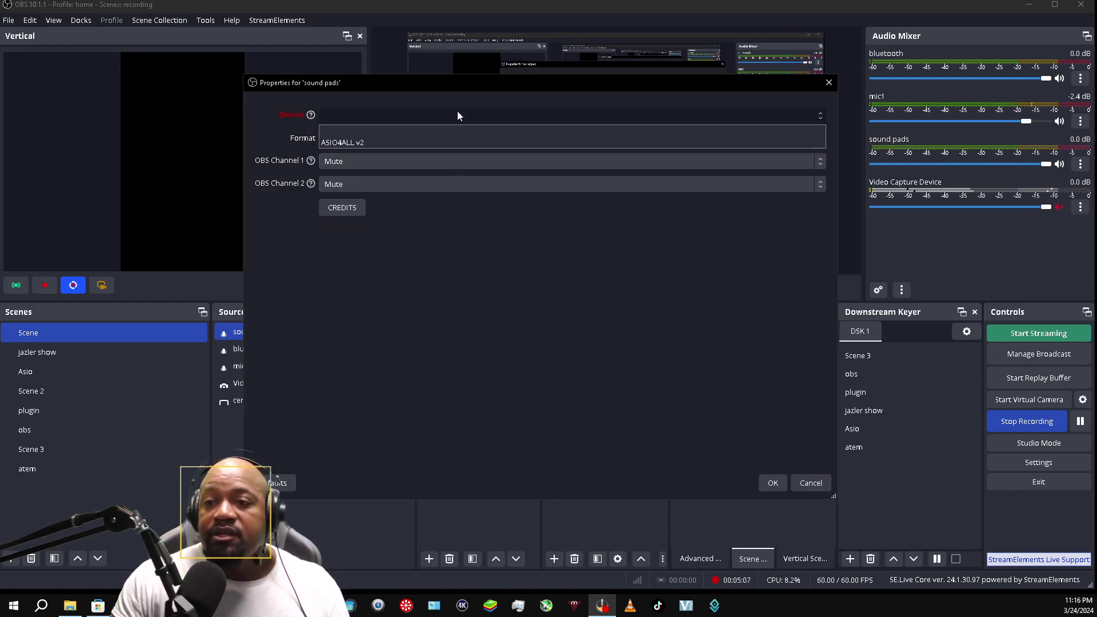
click(418, 147)
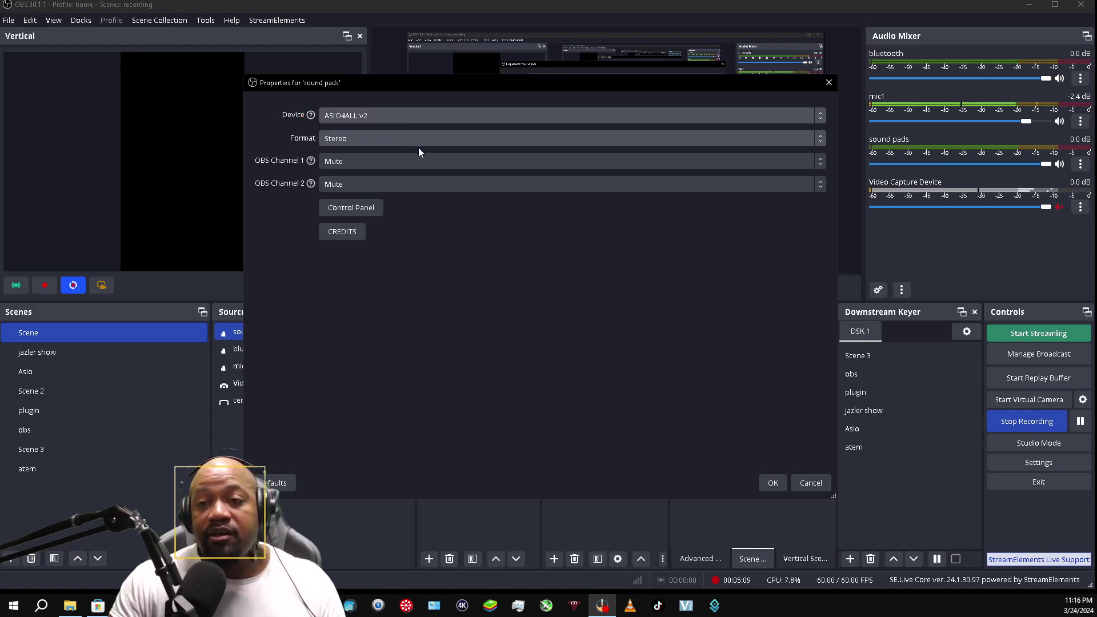
click(411, 164)
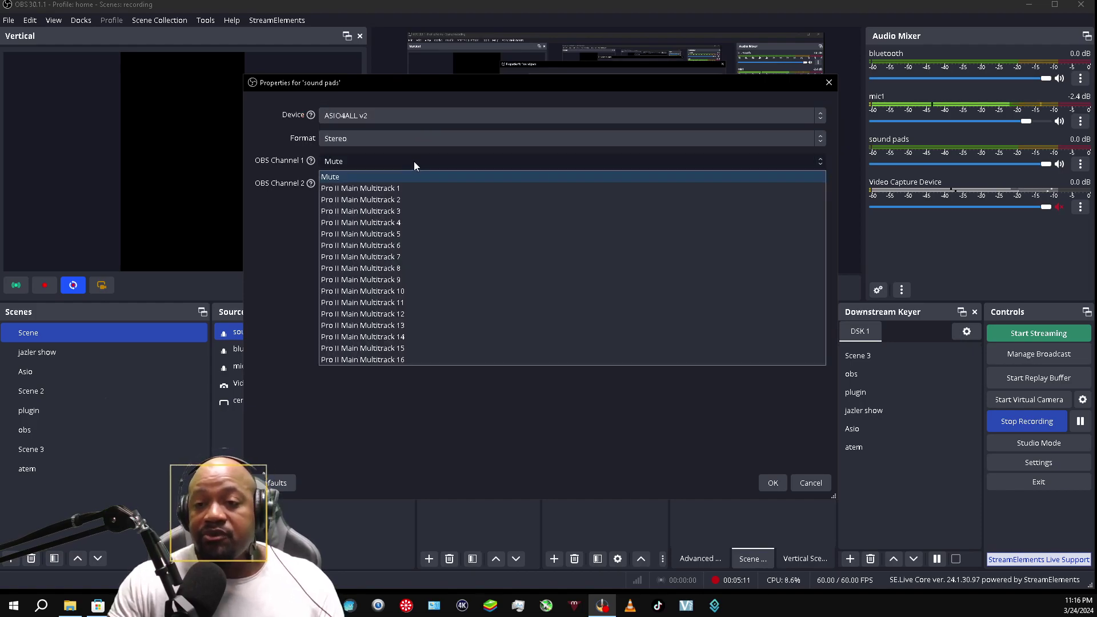
click(380, 285)
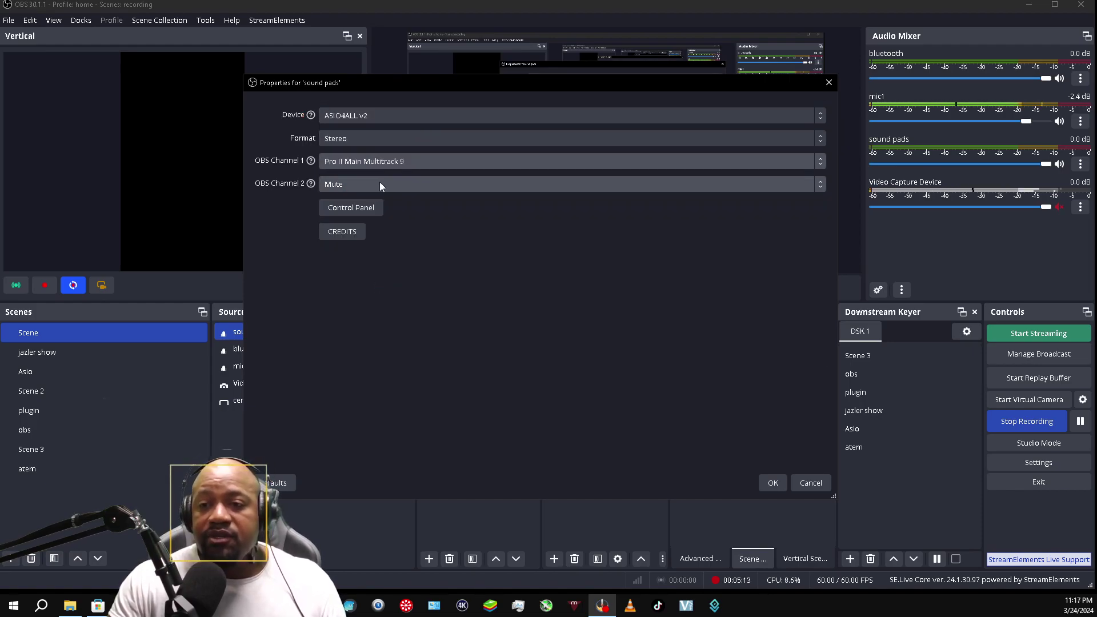
click(380, 183)
click(354, 303)
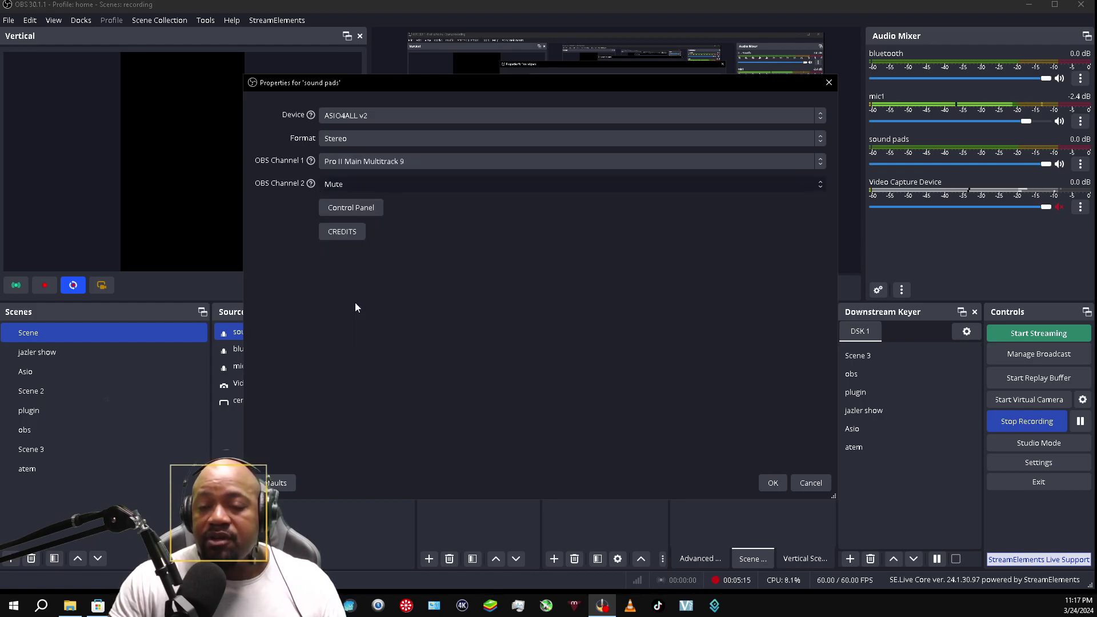
click(775, 485)
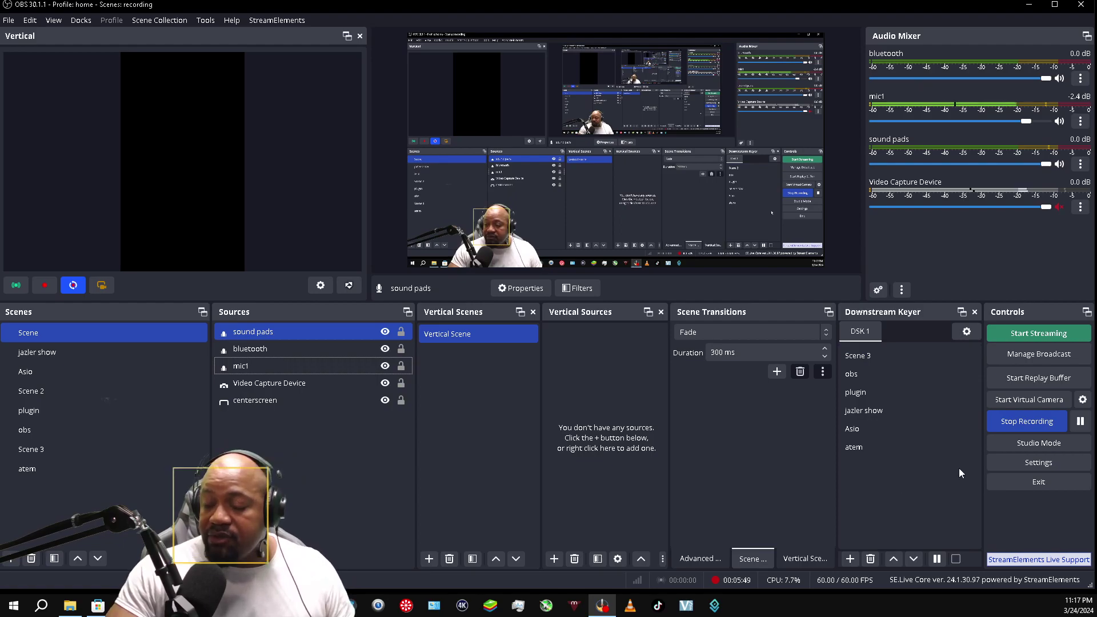
click(1079, 207)
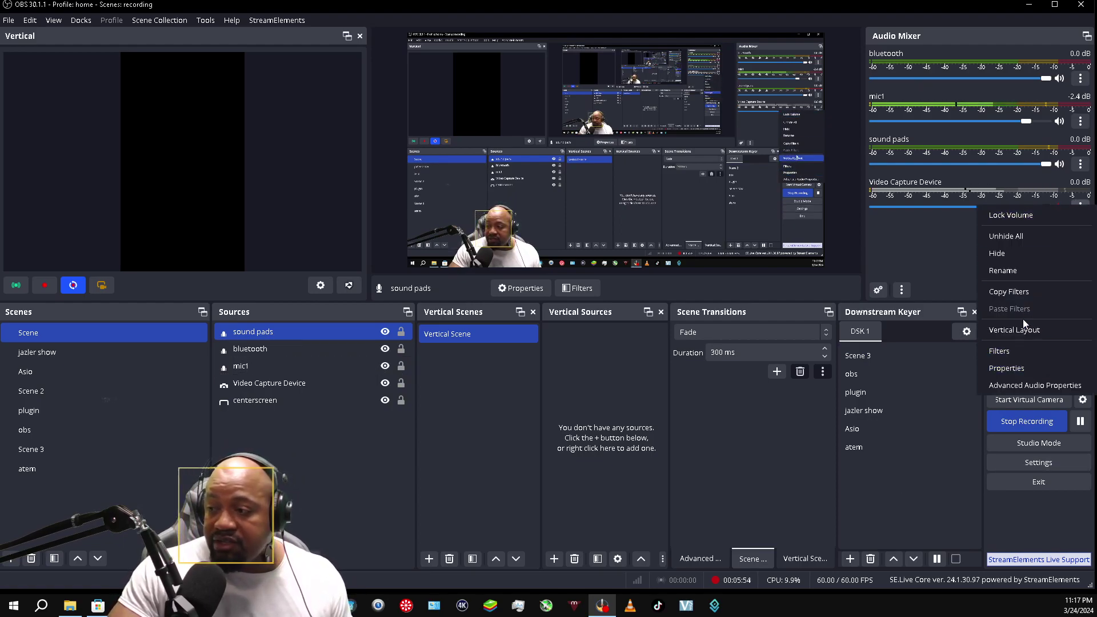
click(1034, 385)
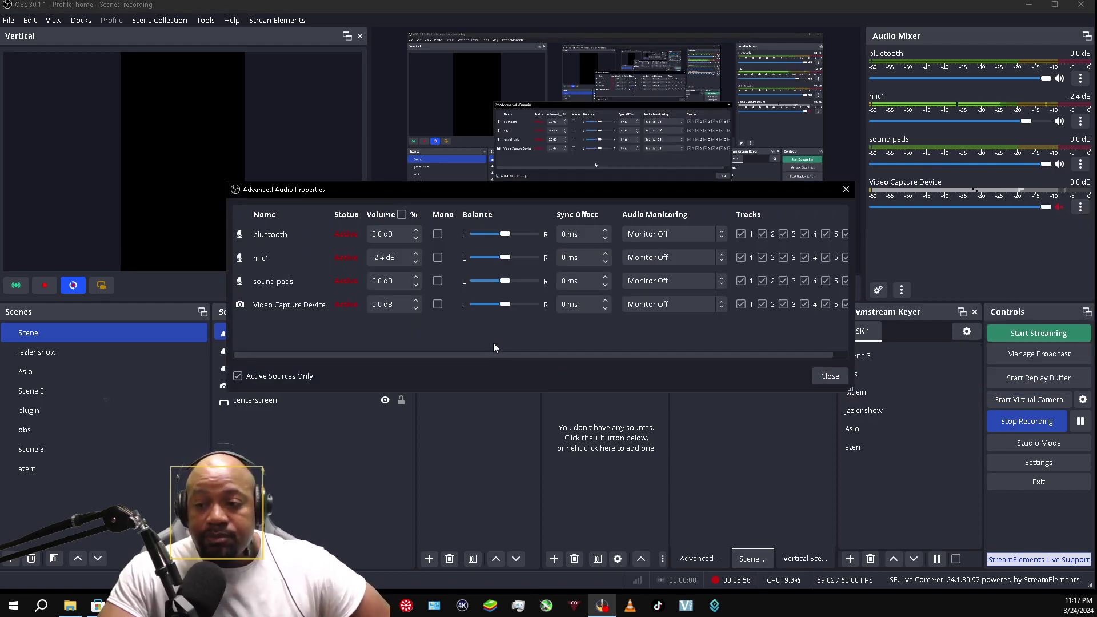
drag(477, 353, 467, 357)
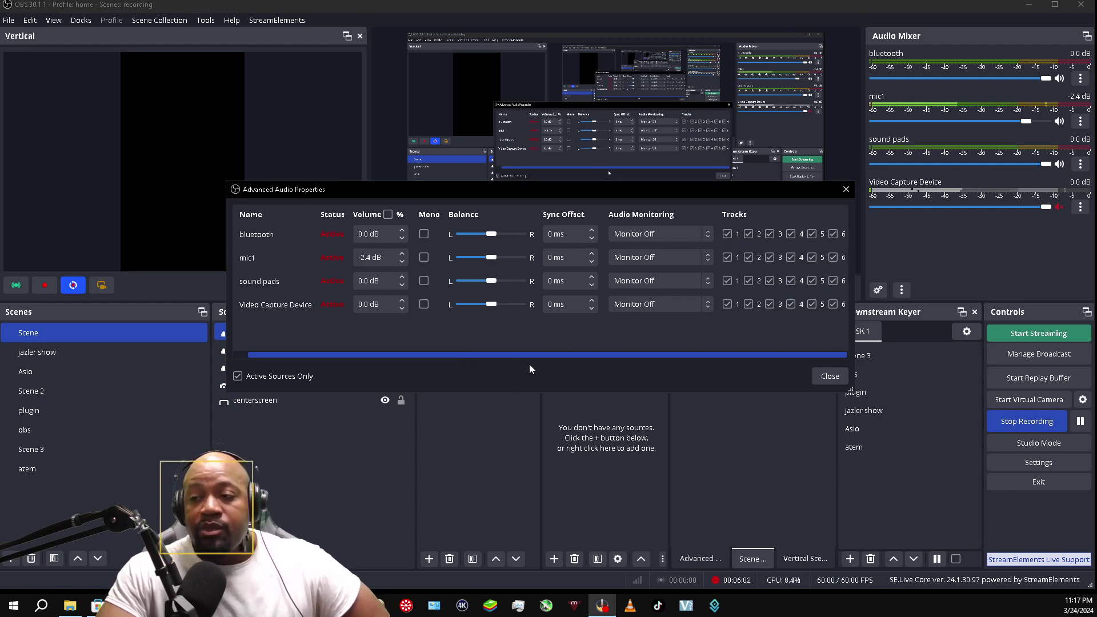
drag(469, 358, 785, 286)
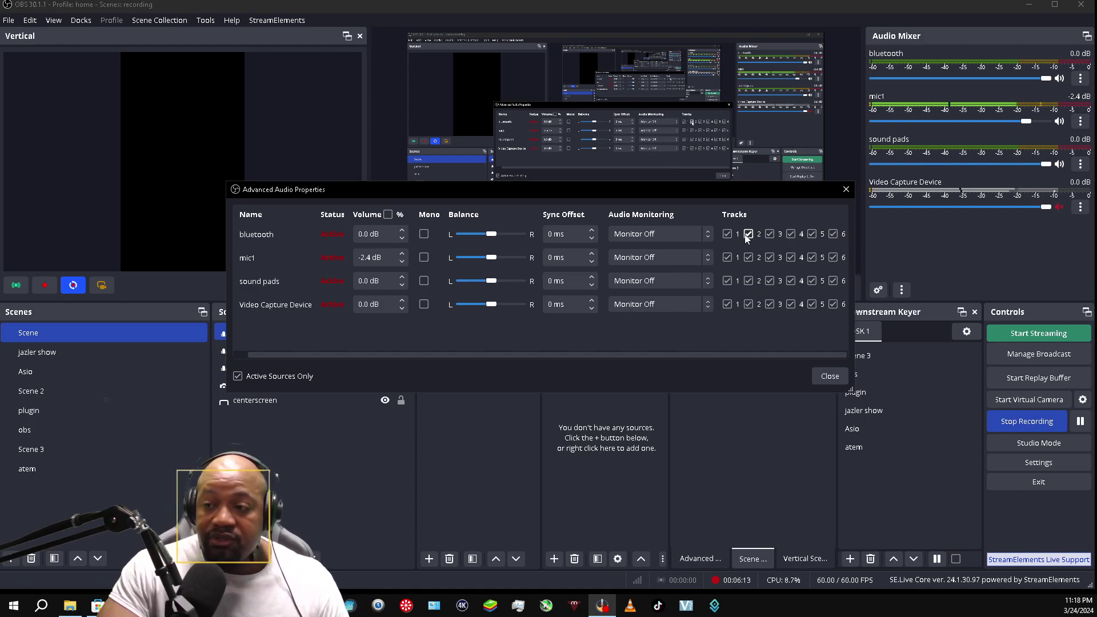
click(771, 234)
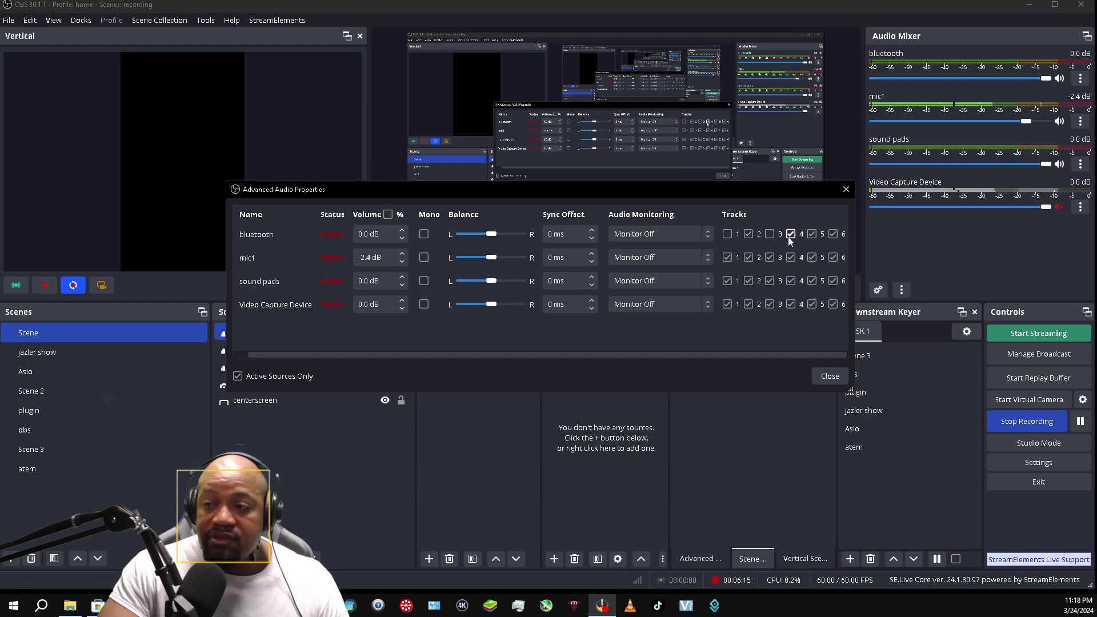
click(811, 235)
click(837, 235)
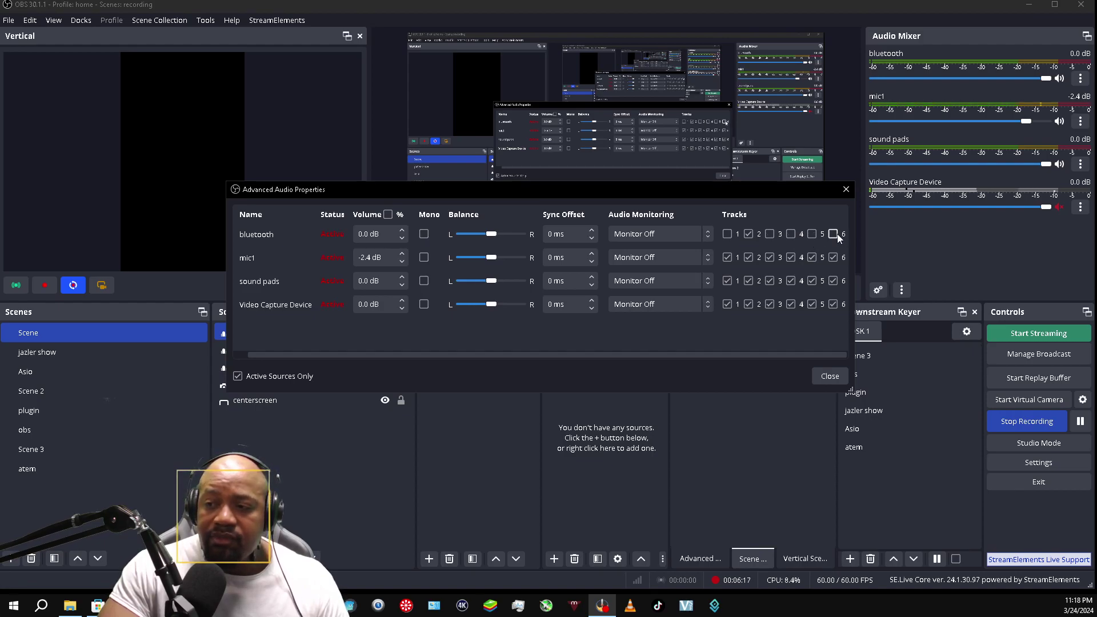
click(832, 234)
click(810, 235)
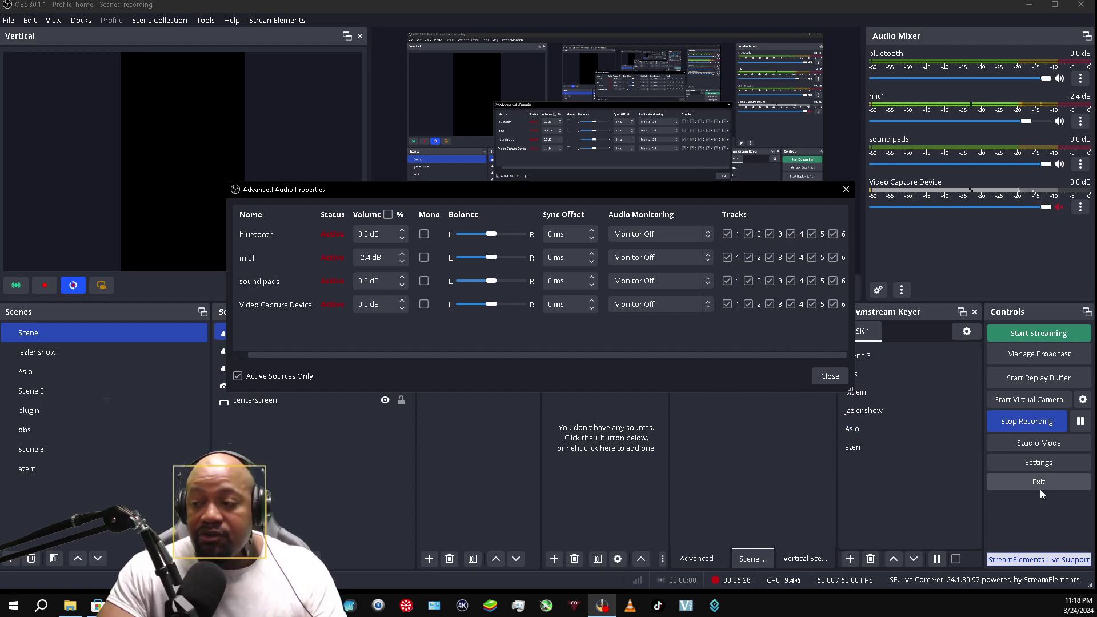
click(830, 376)
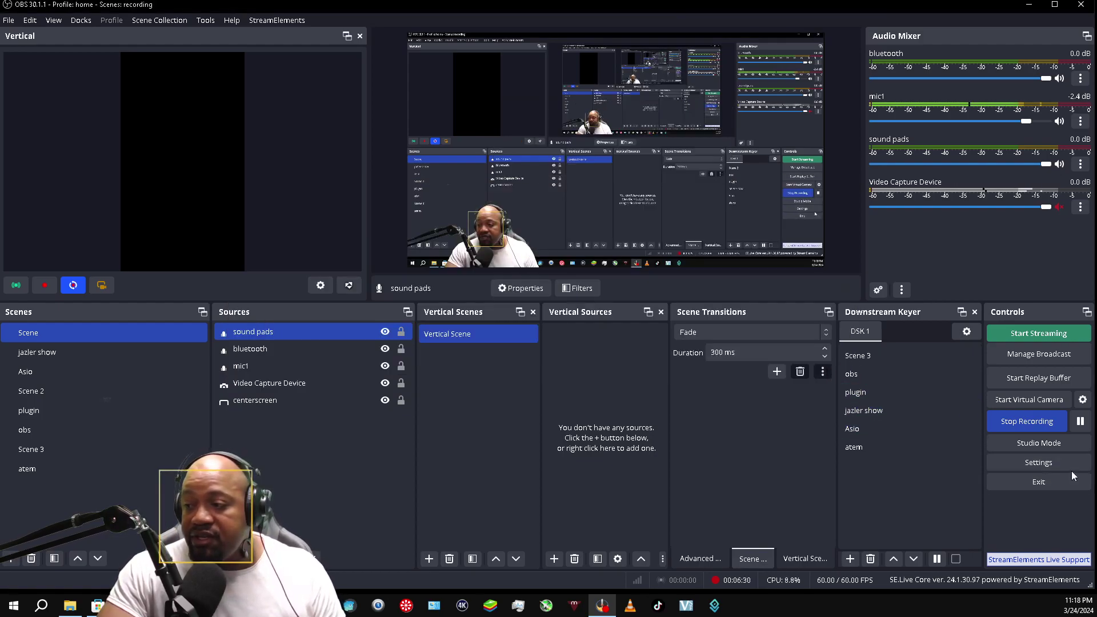
click(1052, 462)
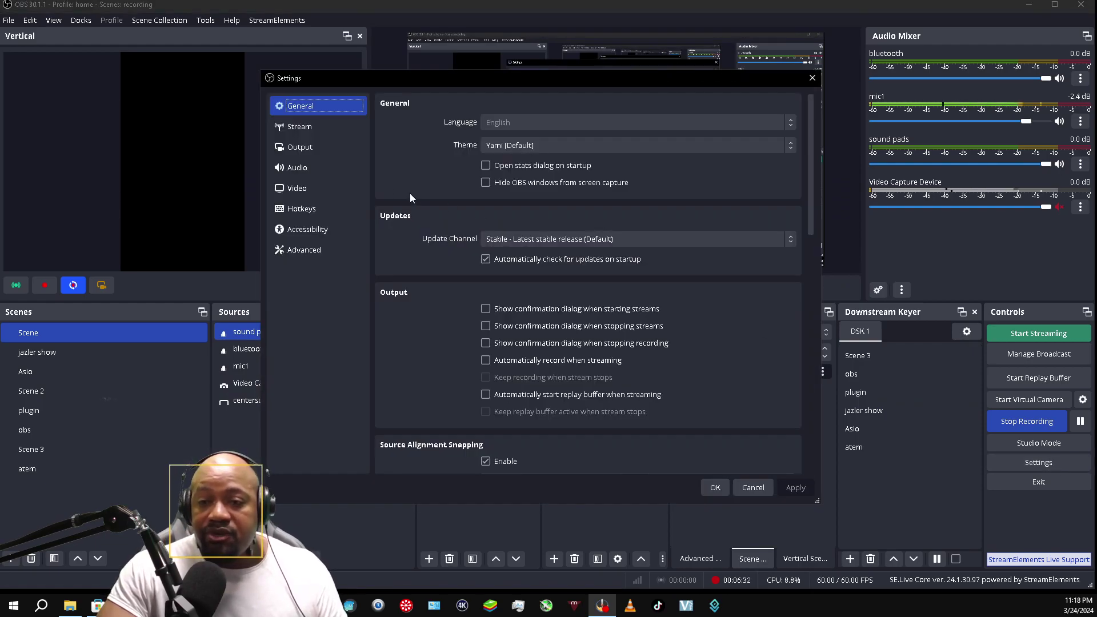
click(313, 168)
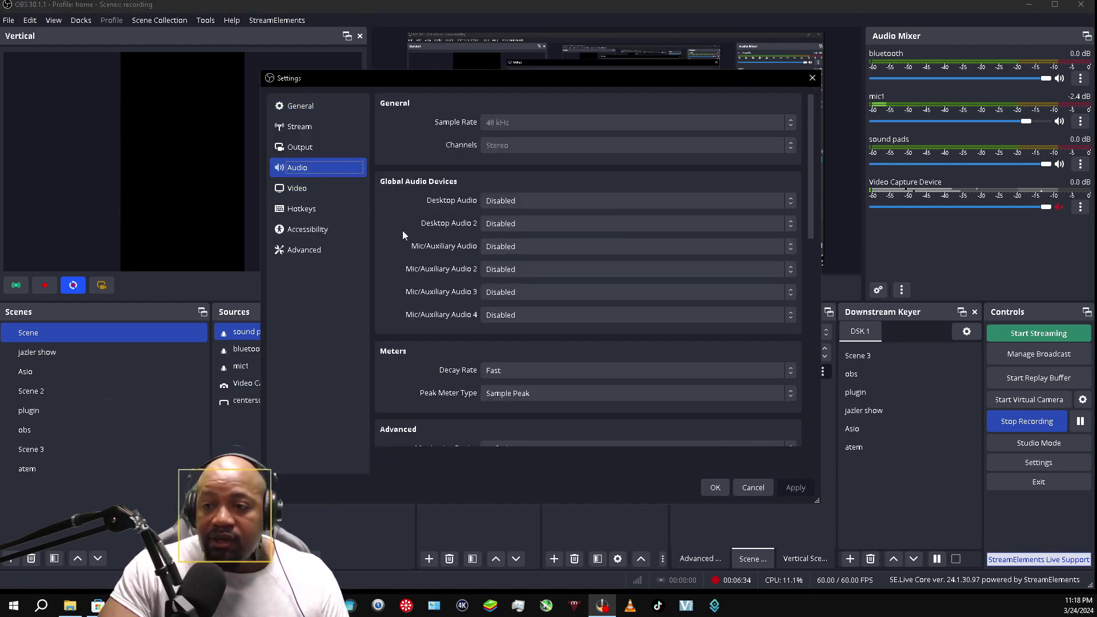
click(291, 148)
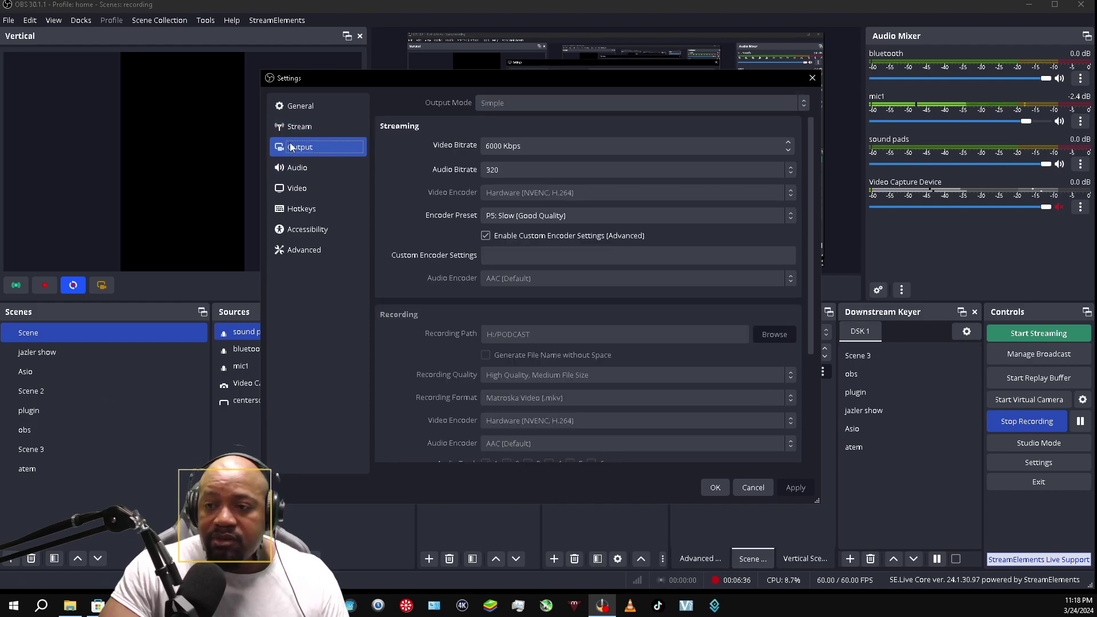
mouse_move(808, 194)
mouse_down()
mouse_move(839, 290)
mouse_move(597, 374)
mouse_up()
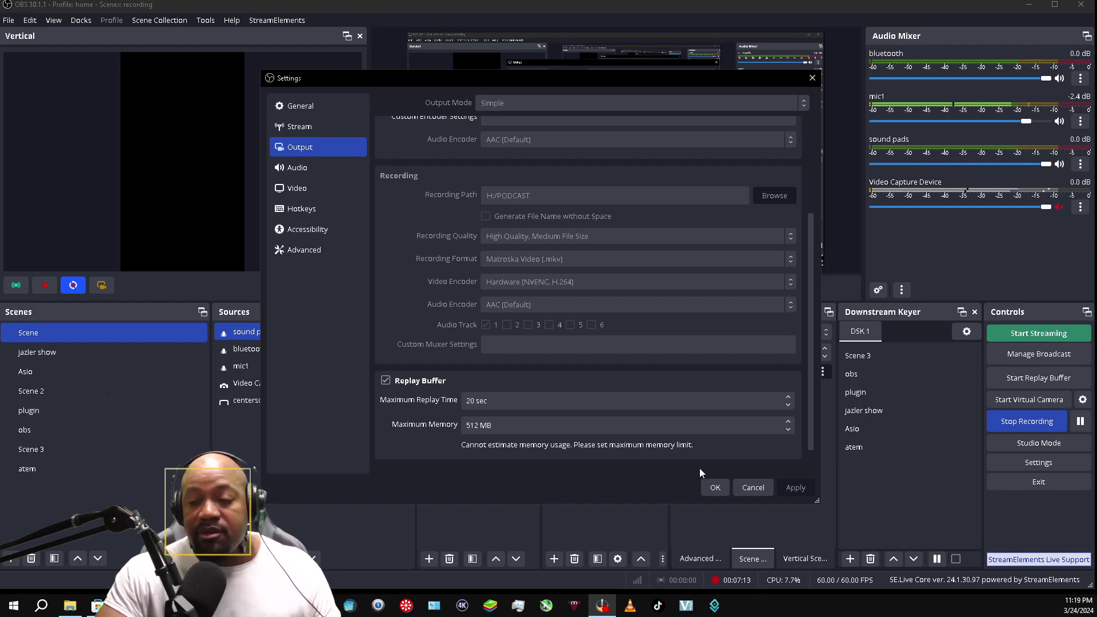
click(742, 490)
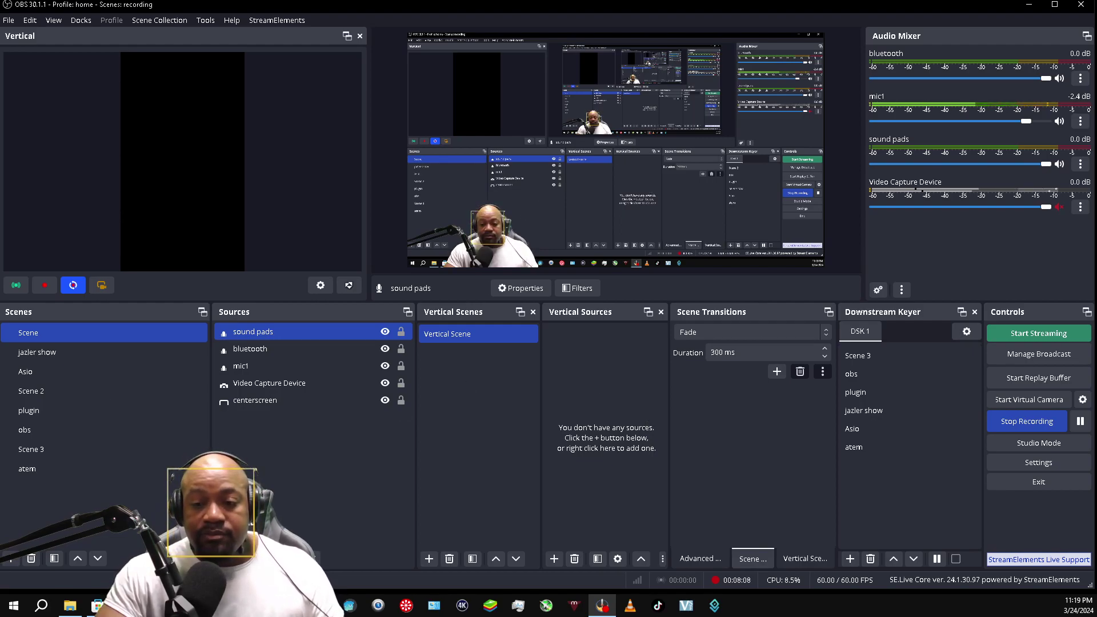
Open the Add Source menu under the Sources dock.
click(225, 558)
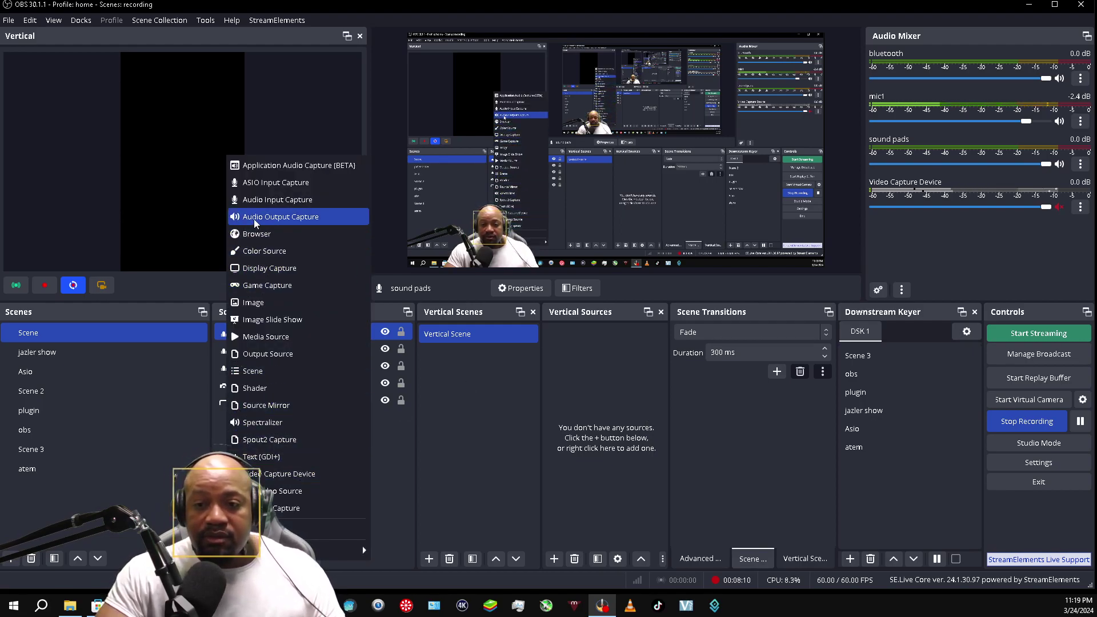